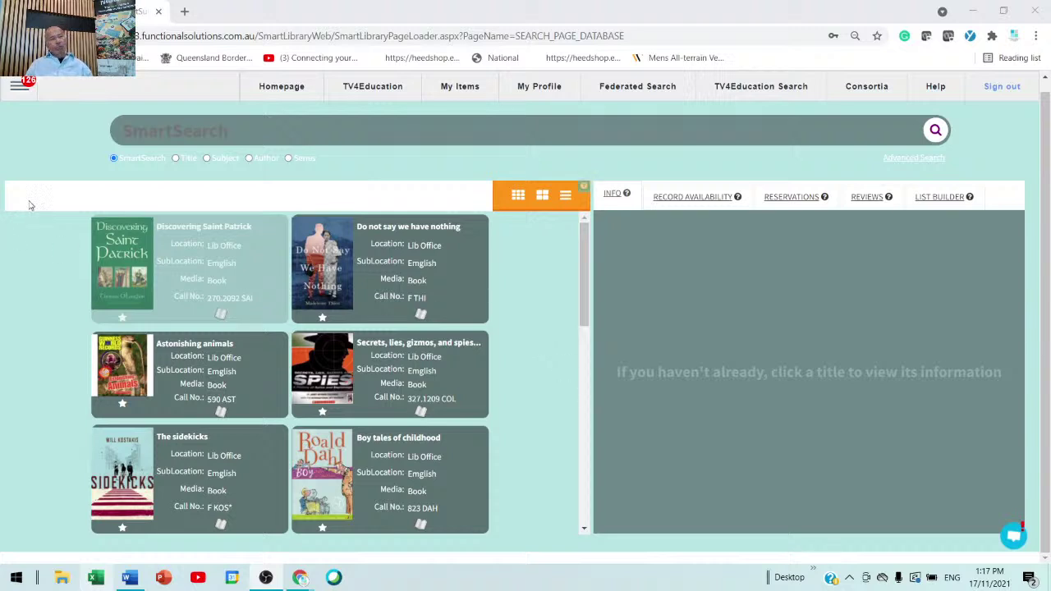
Open the Authority Editor from the configuration options and list the Classgrade entries
left_click(18, 89)
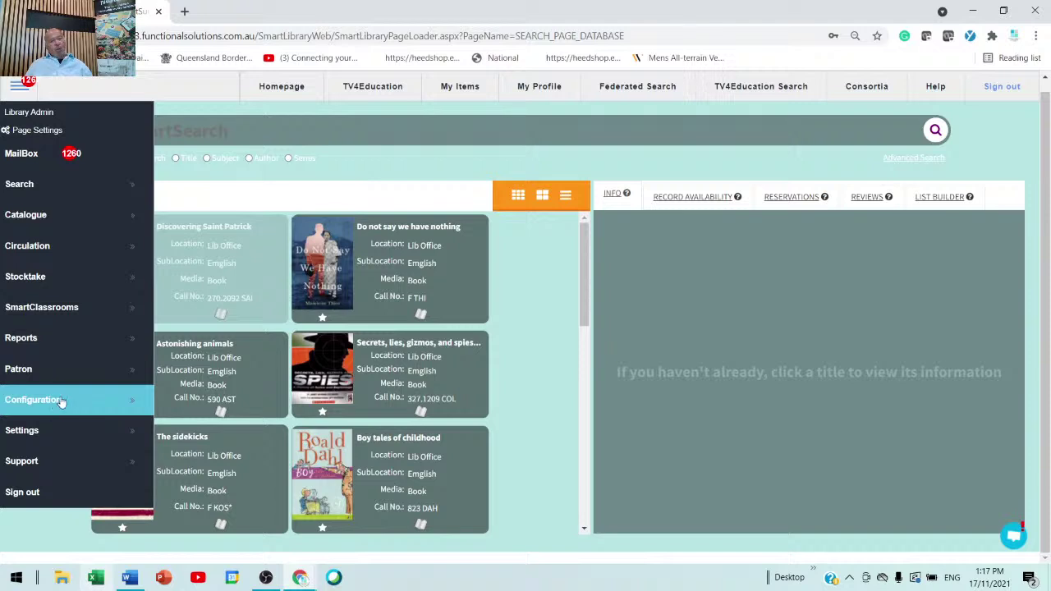
left_click(60, 401)
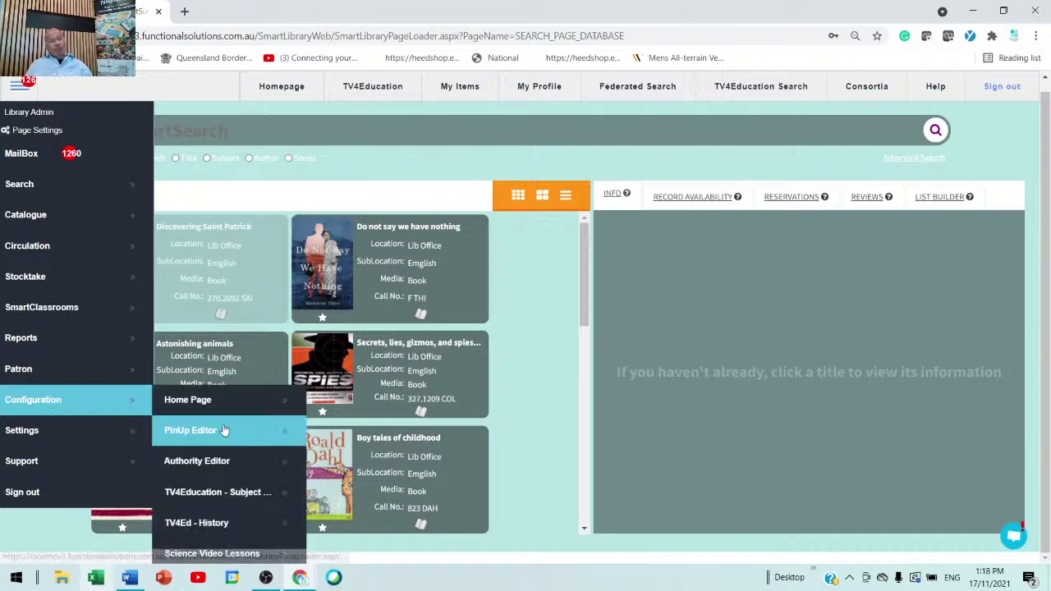
scroll(222, 429, "down", 1)
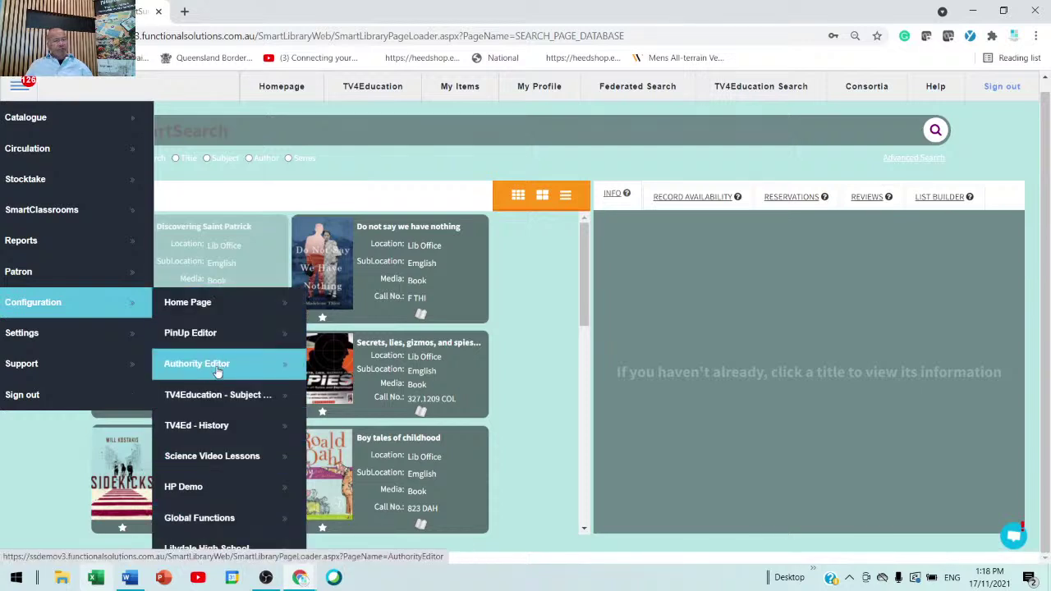
scroll(217, 372, "up", 1)
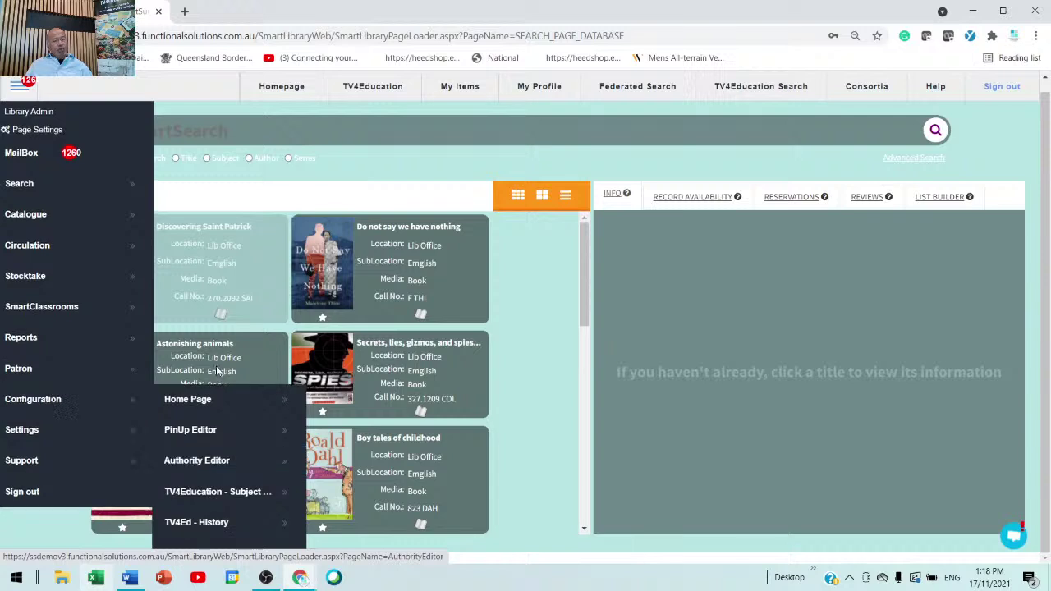
scroll(218, 372, "down", 1)
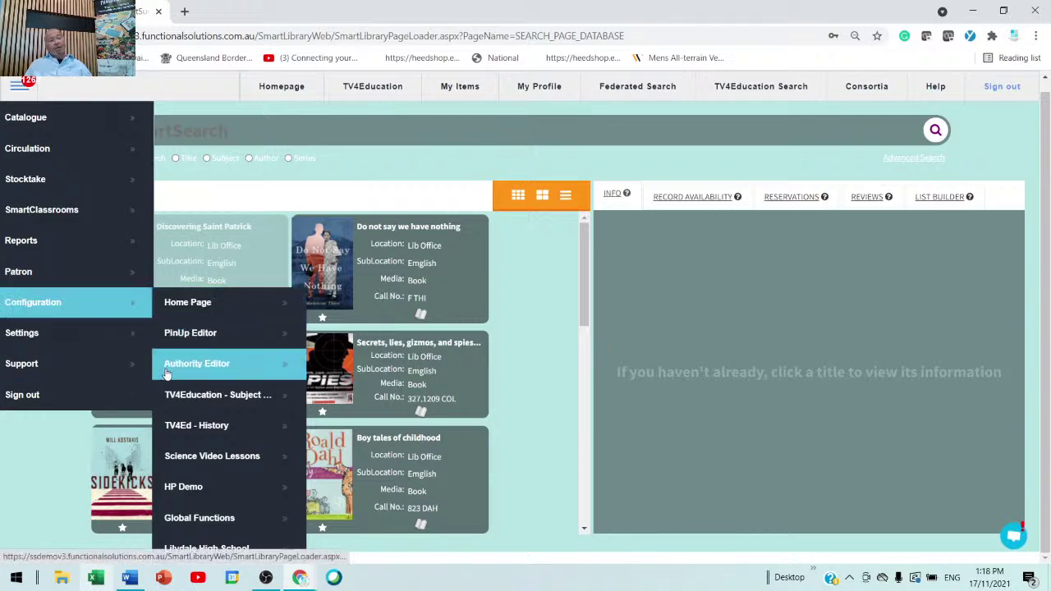
left_click(234, 372)
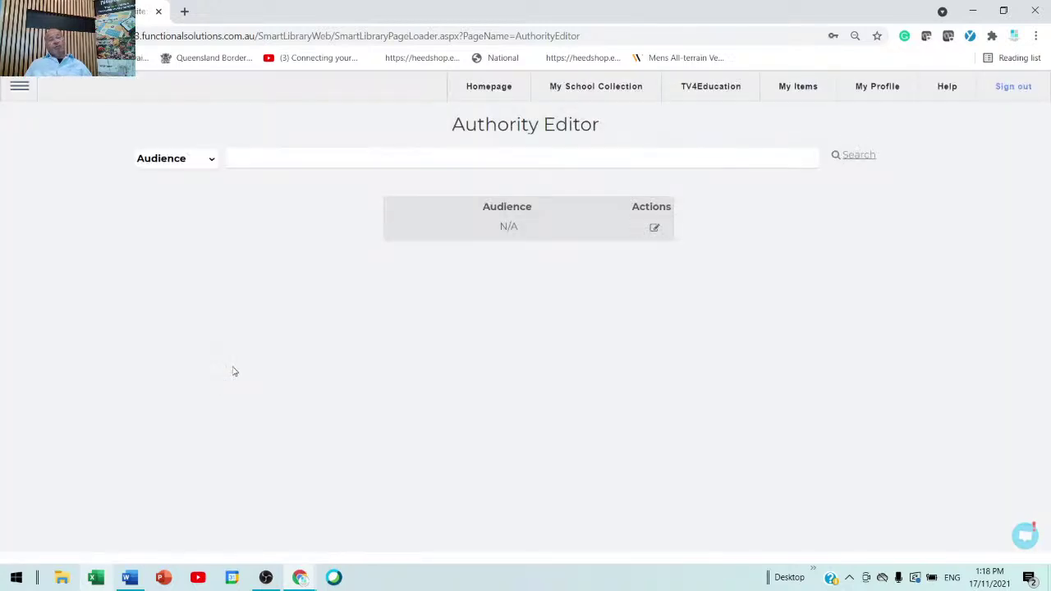
left_click(211, 161)
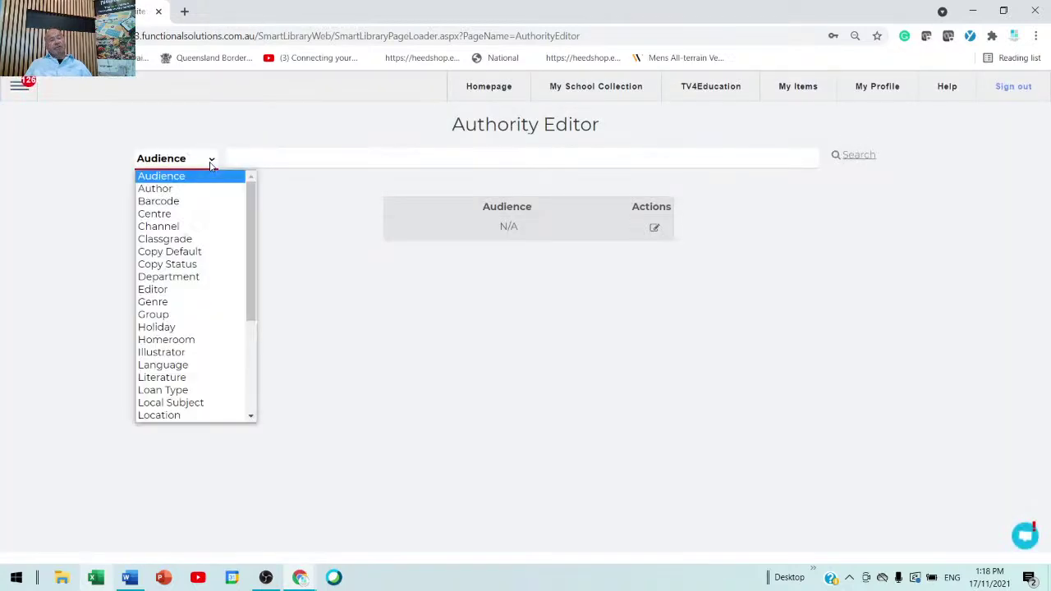
left_click(182, 240)
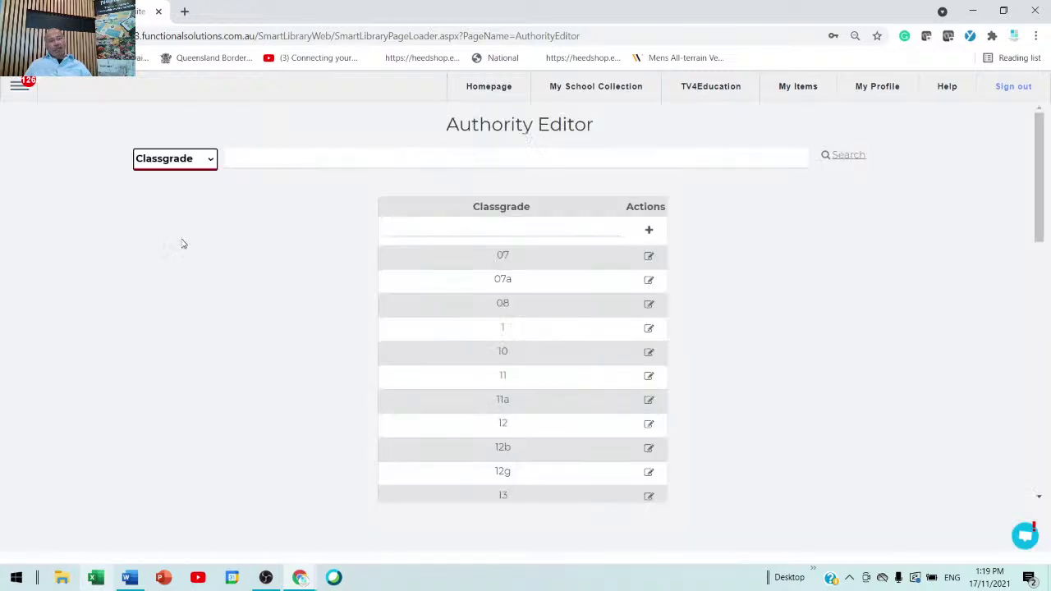
Open the record of class grade 07 and examine its Security setting
left_click(649, 257)
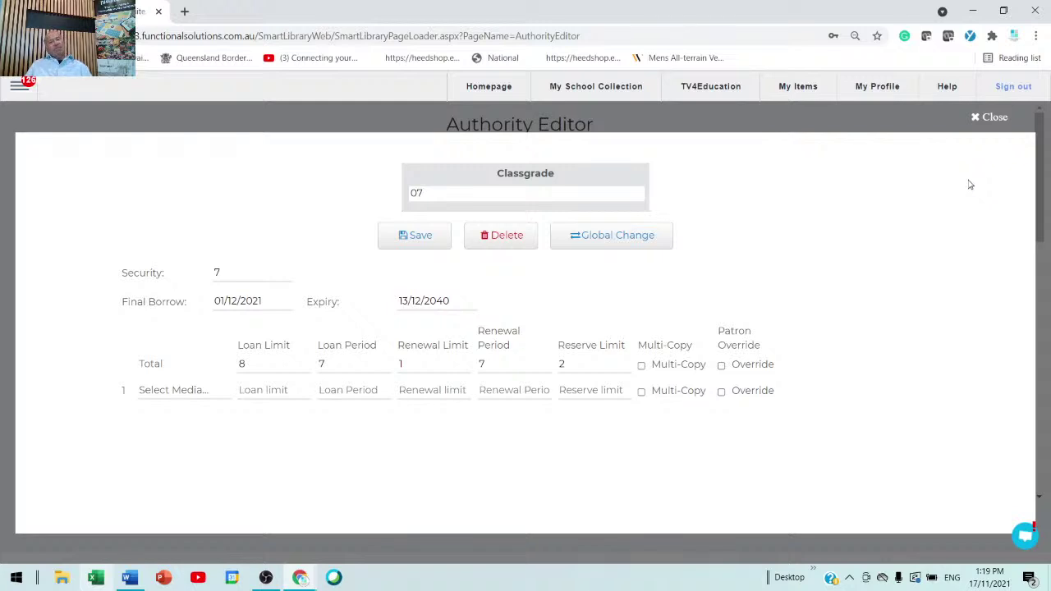
left_click(981, 119)
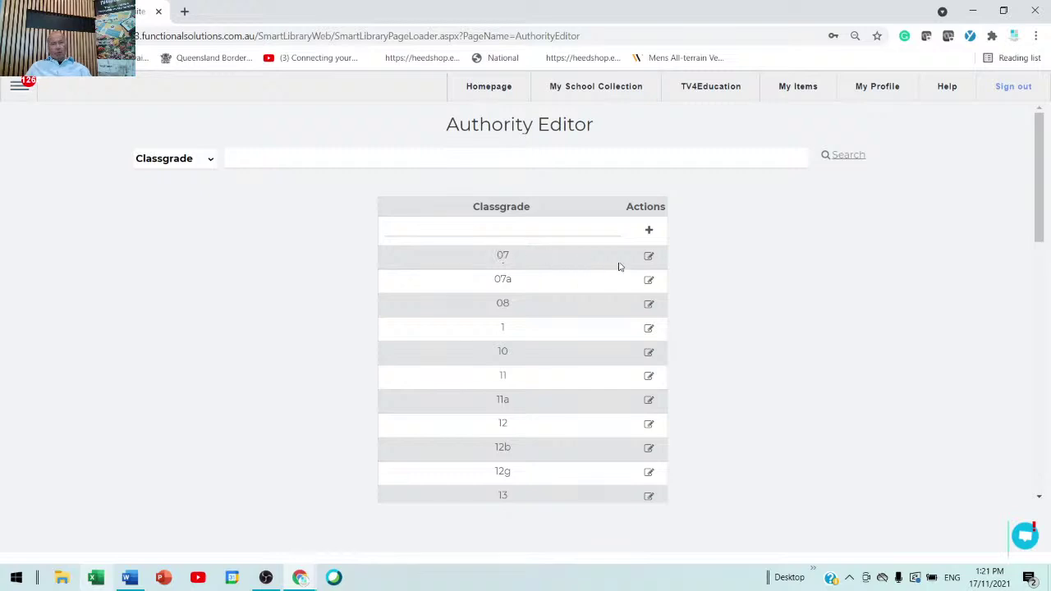
left_click(649, 255)
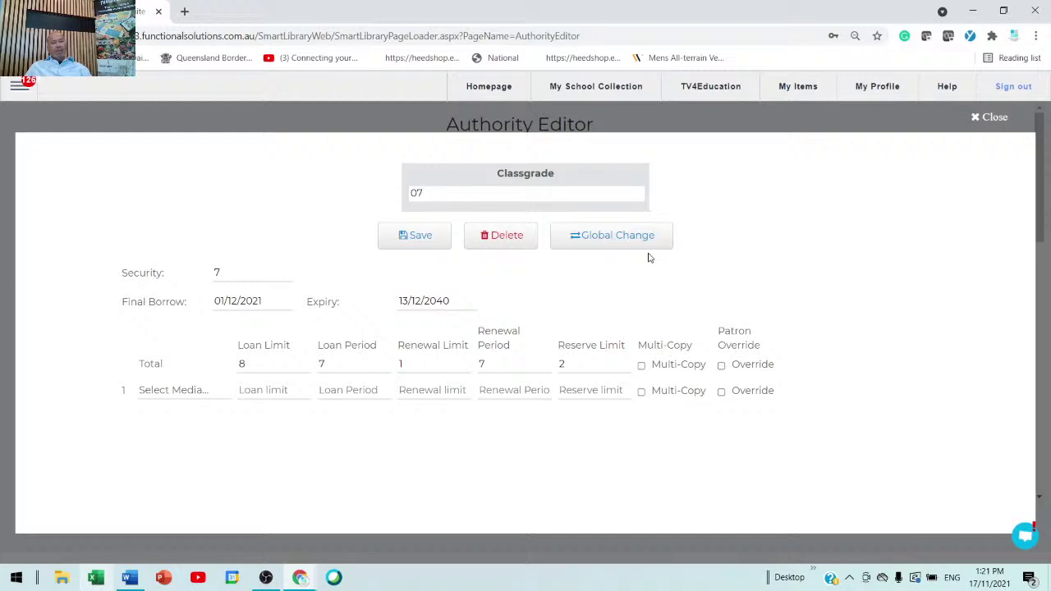
double_click(275, 272)
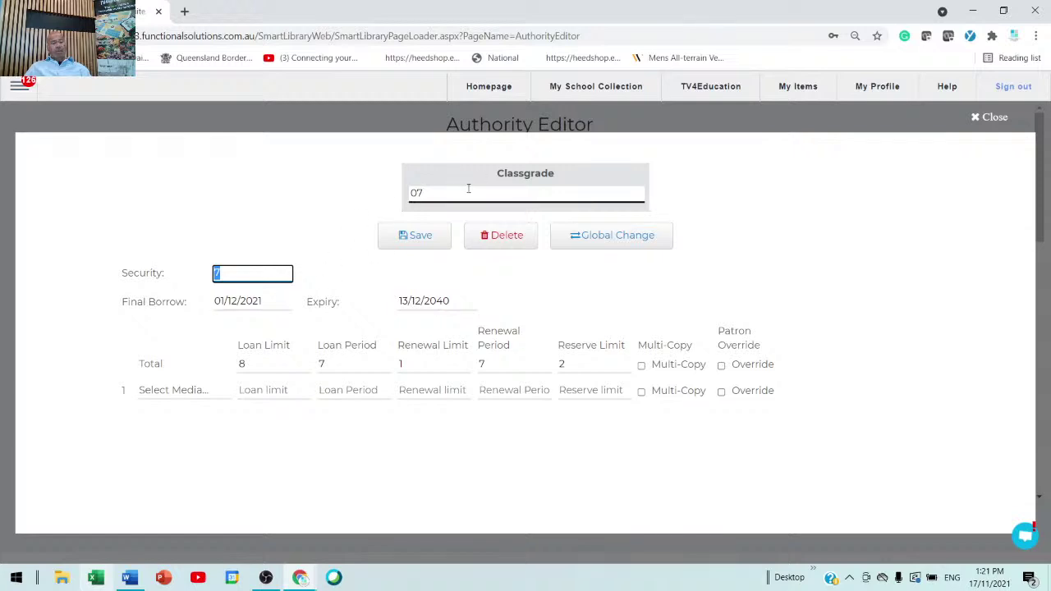
left_click(262, 269)
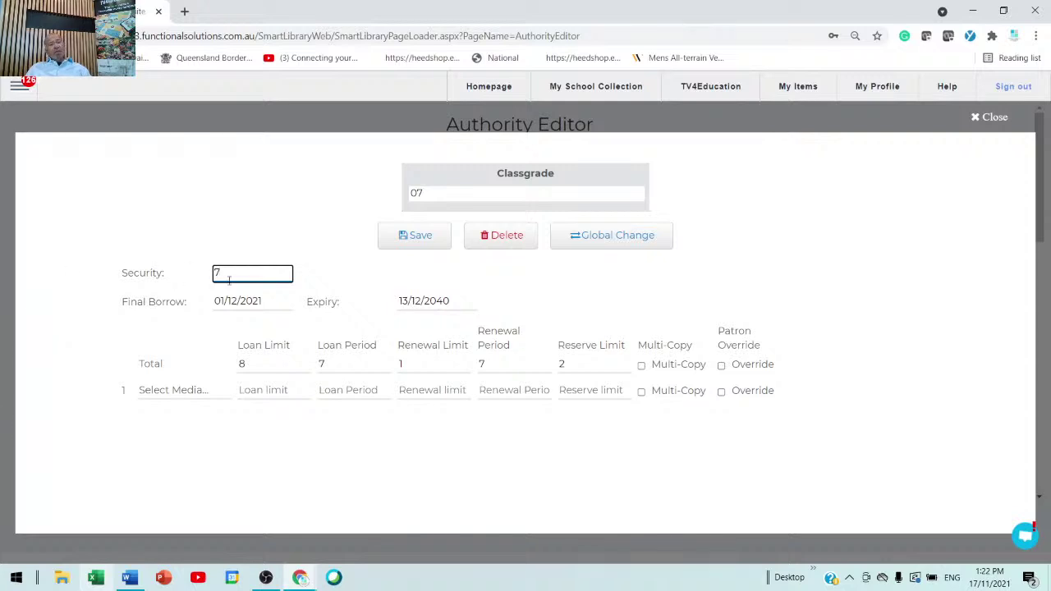
Examine the Final Borrow and Expiry dates of class grade 07
left_click(274, 303)
left_click_drag(274, 303, 169, 311)
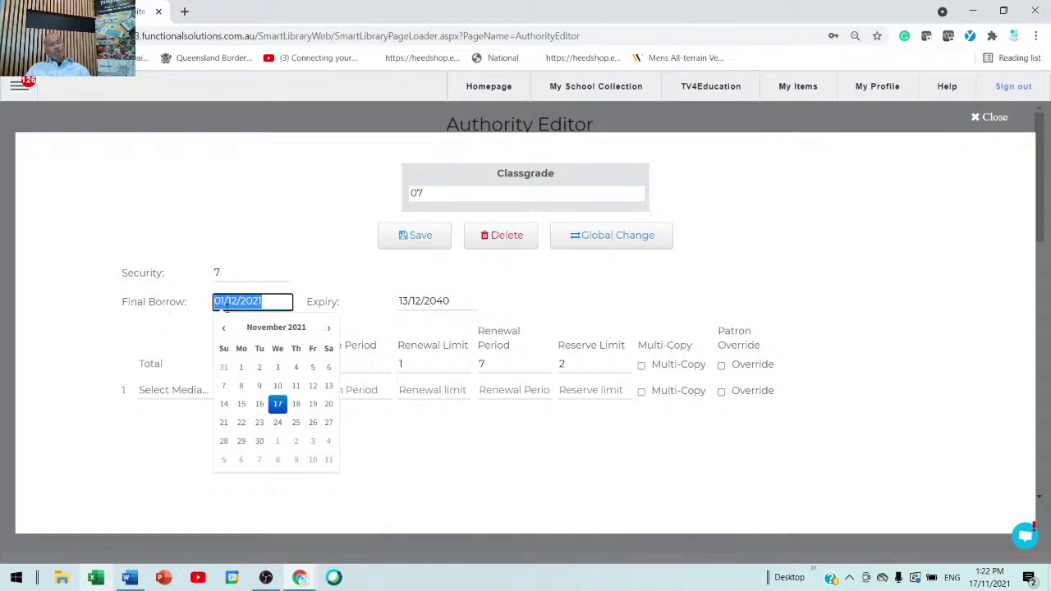
left_click(416, 450)
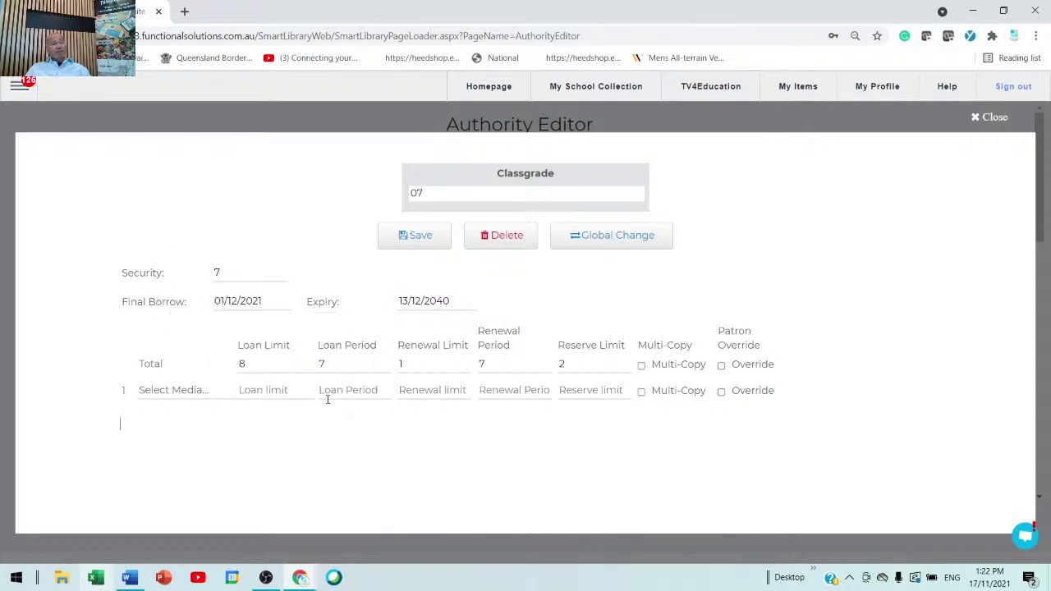
left_click(278, 302)
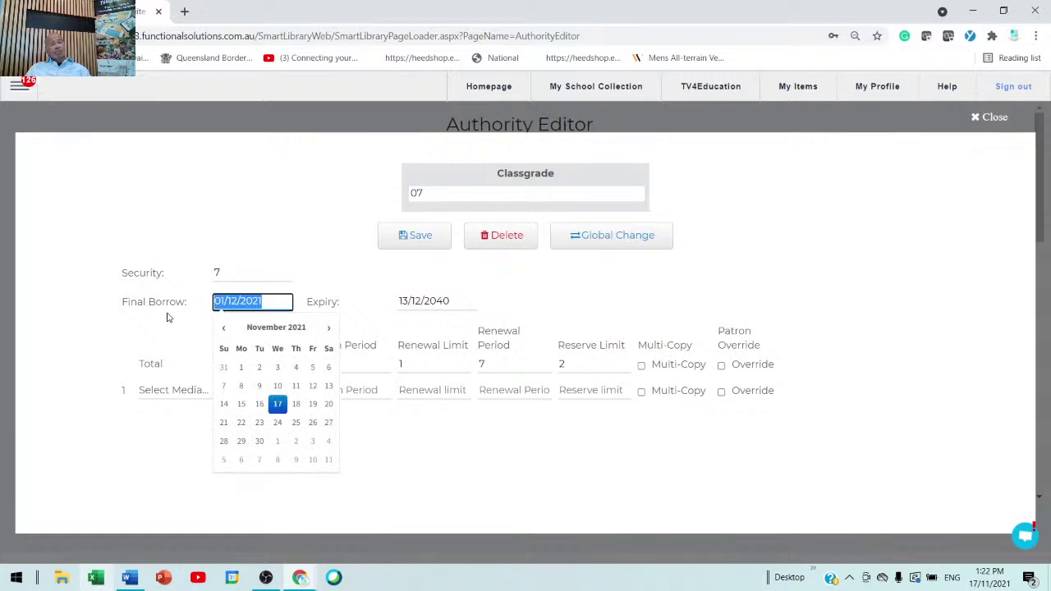
left_click(472, 302)
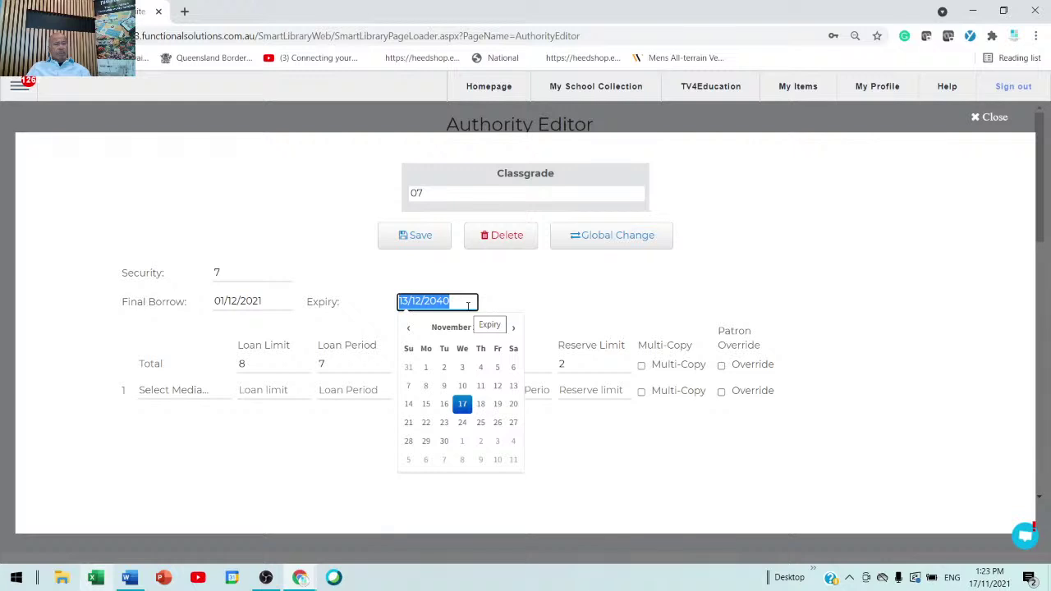
left_click(530, 305)
left_click(464, 301)
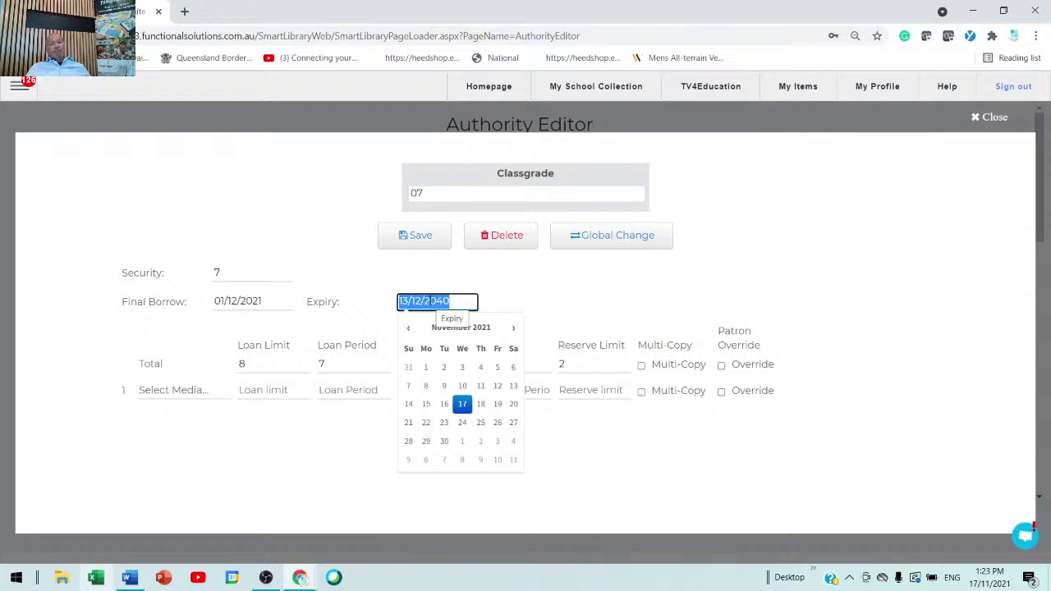
left_click(597, 297)
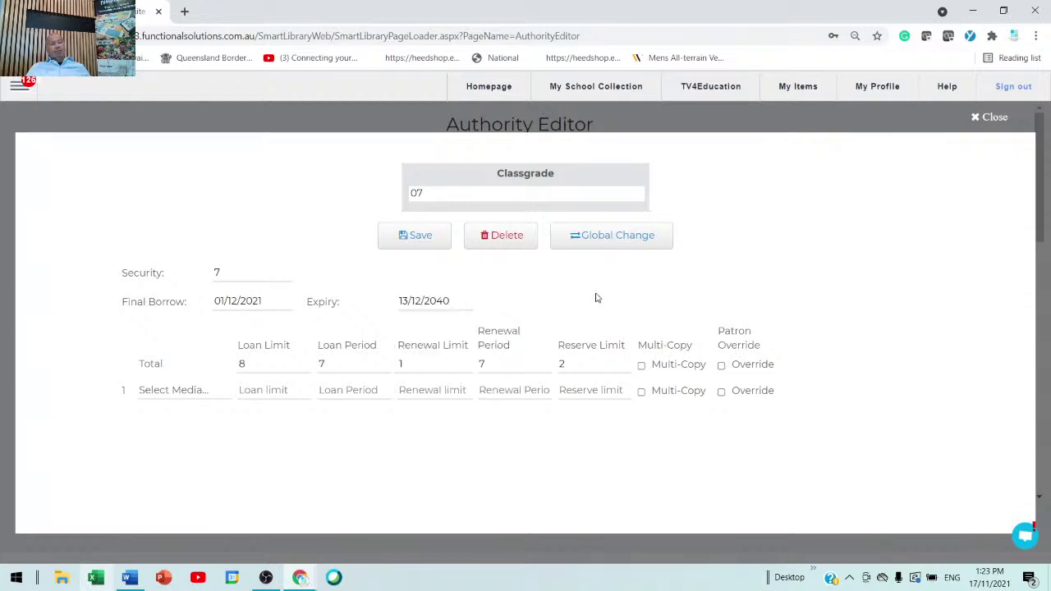
Go through class grade 07's total loan limit, loan period, renewal limit, renewal period and reserve limit
left_click_drag(248, 366, 227, 367)
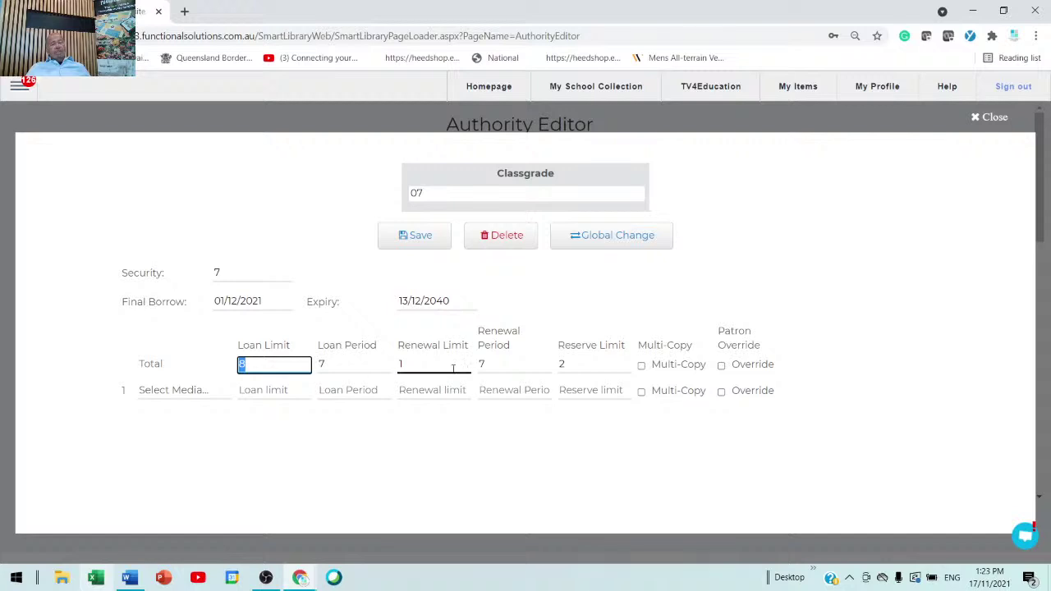
key("Tab")
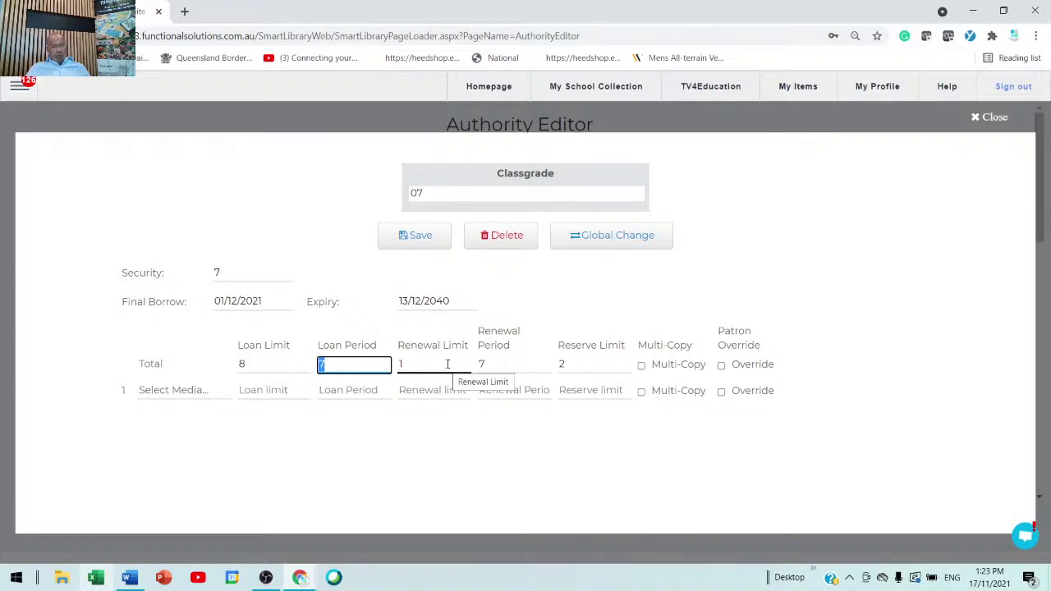
key("Tab")
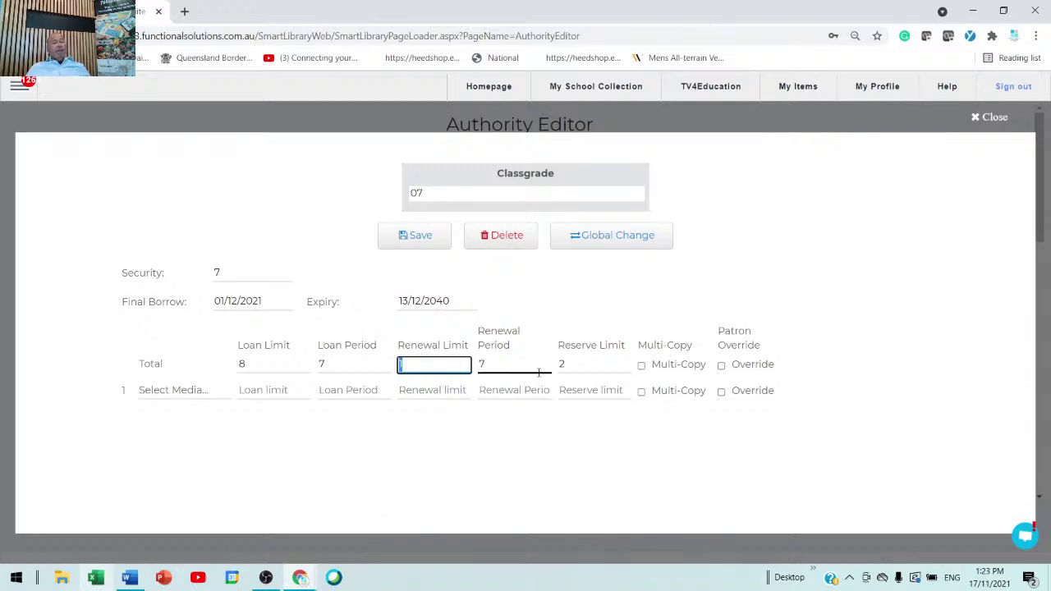
type("1")
key("Tab")
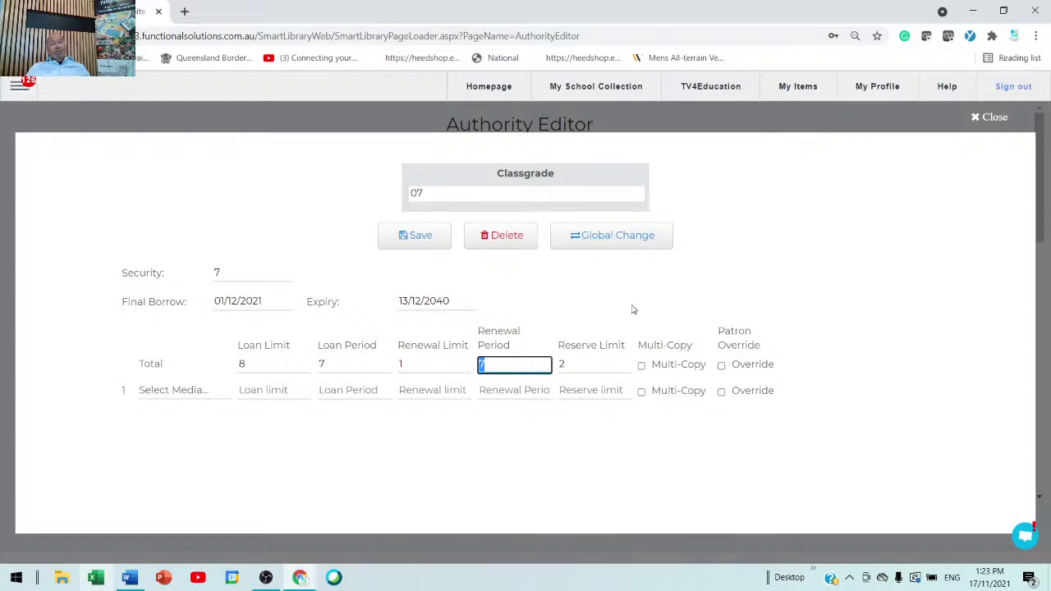
key("Tab")
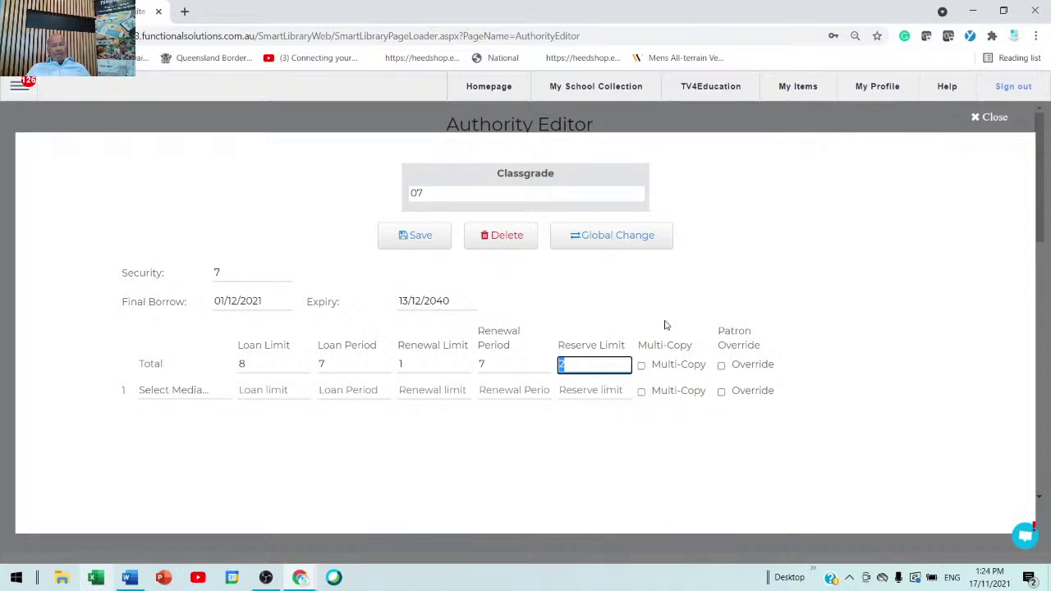
Try the Multi-Copy and Patron Override options for the Total row, turn both off again and close the record without saving
left_click(641, 368)
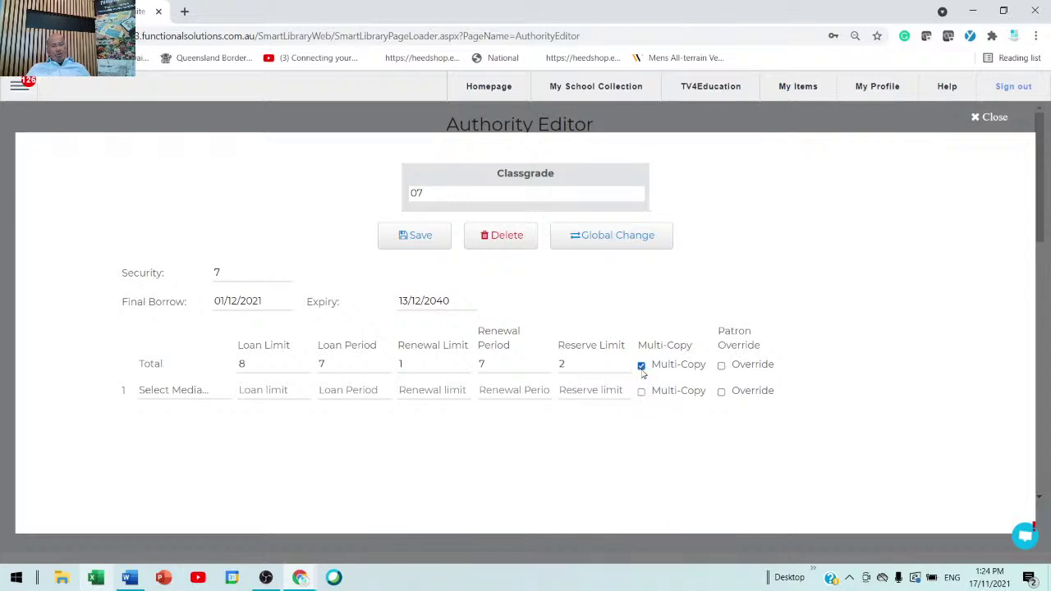
left_click(642, 369)
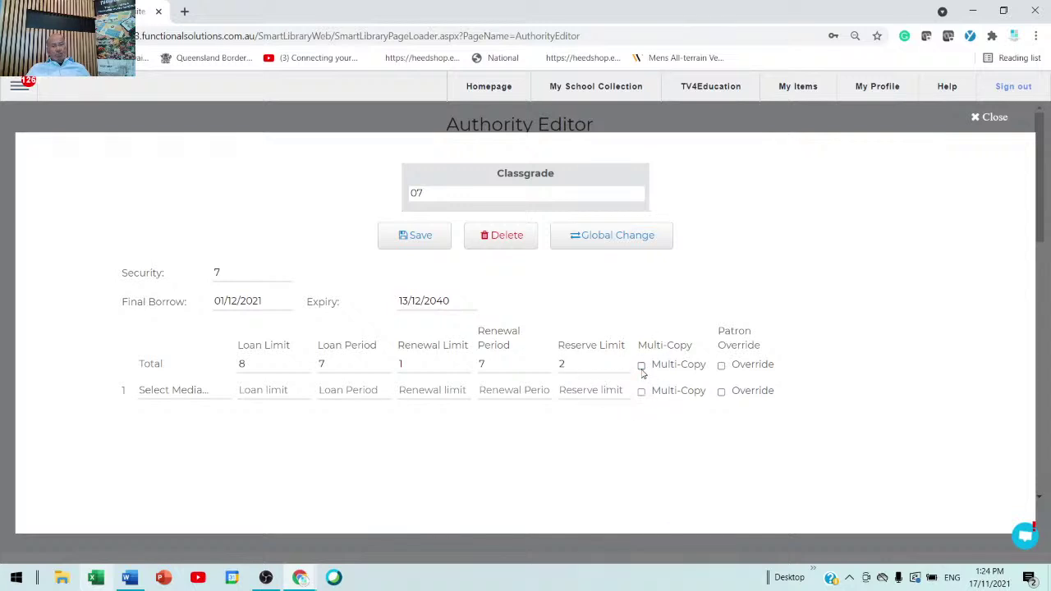
left_click(721, 367)
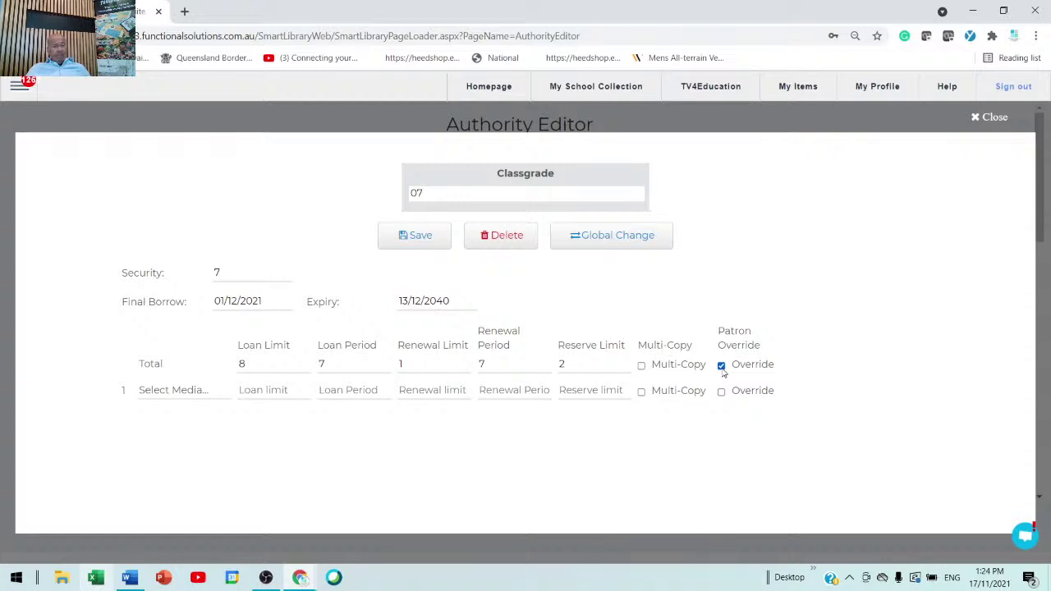
left_click(721, 367)
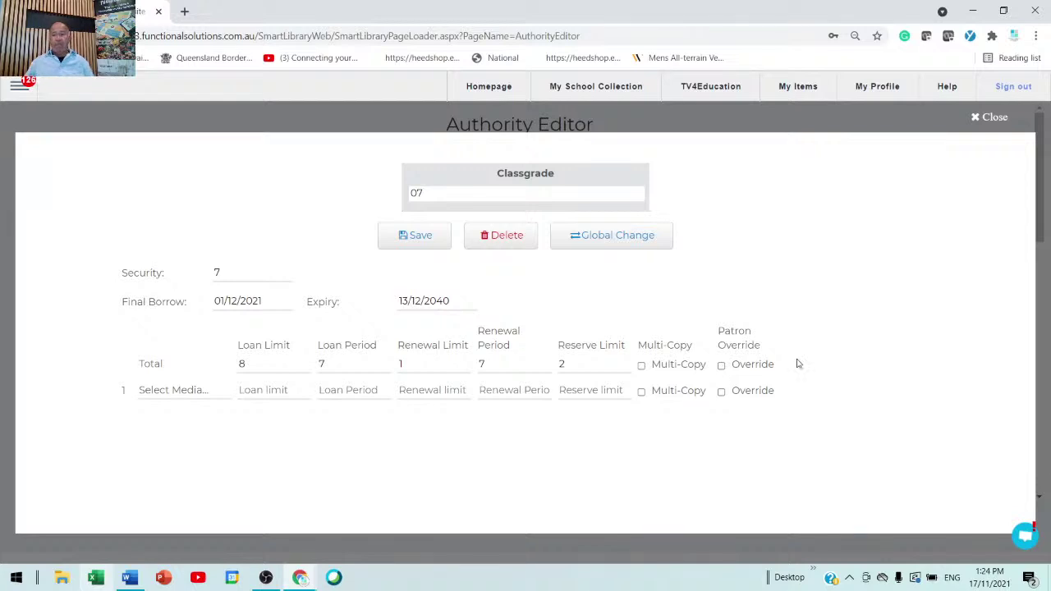
left_click(989, 117)
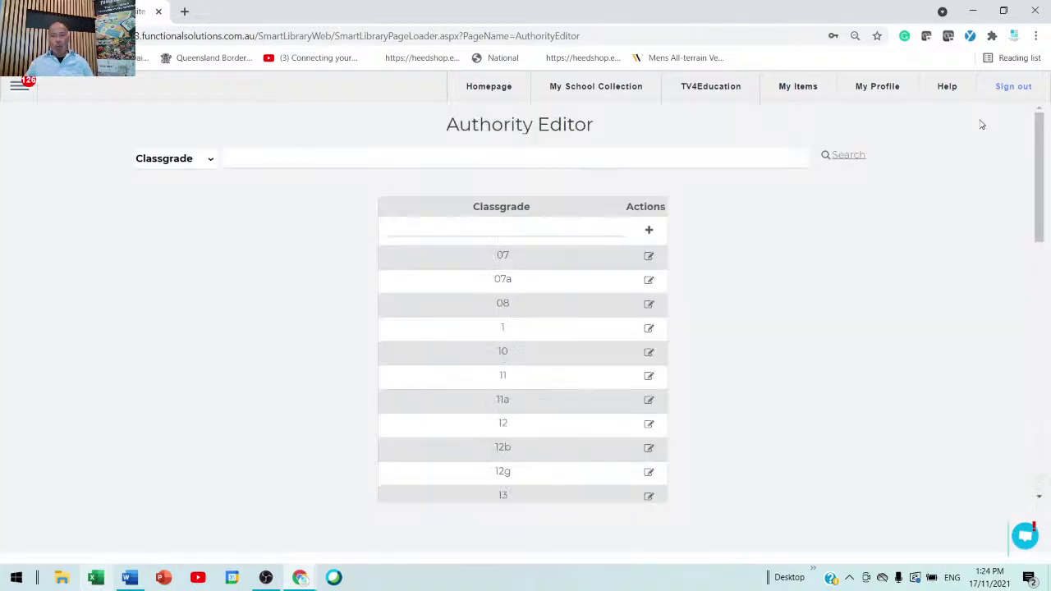
Switch the Authority Editor to the Location authority and look through the list of locations
left_click(207, 161)
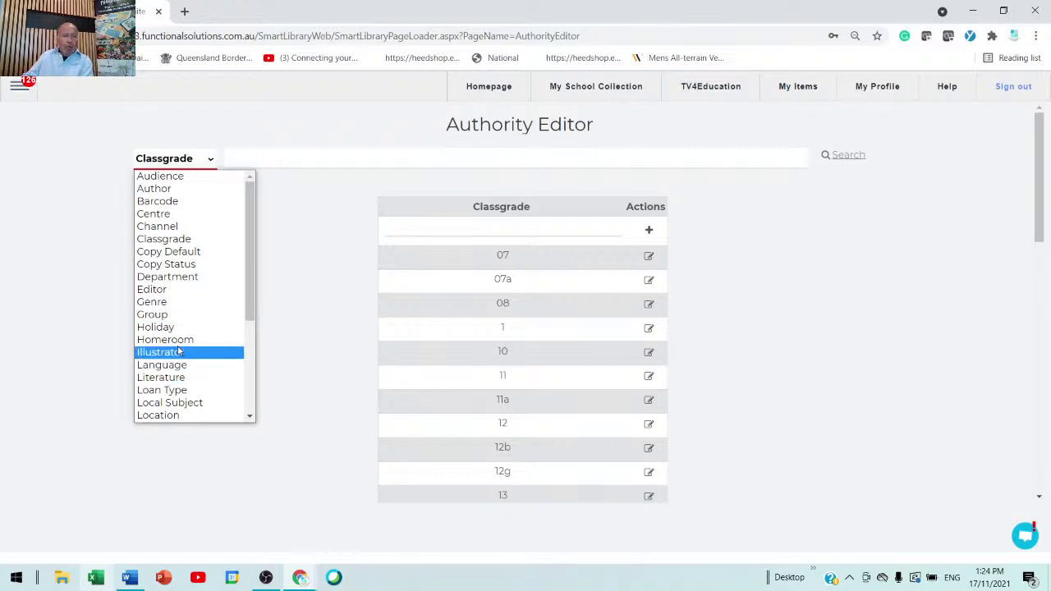
scroll(190, 328, "down", 3)
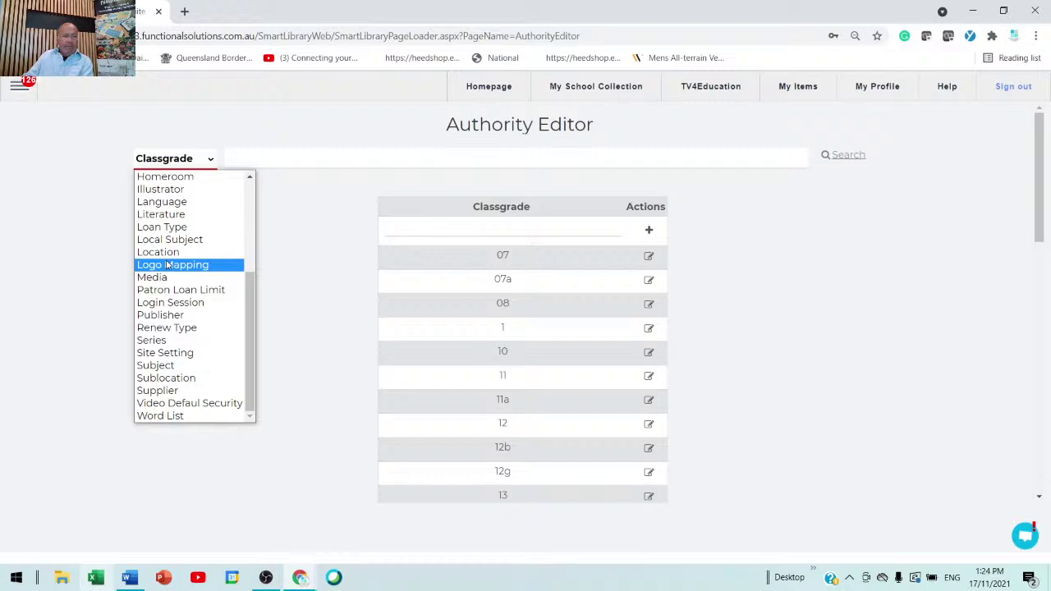
left_click(164, 254)
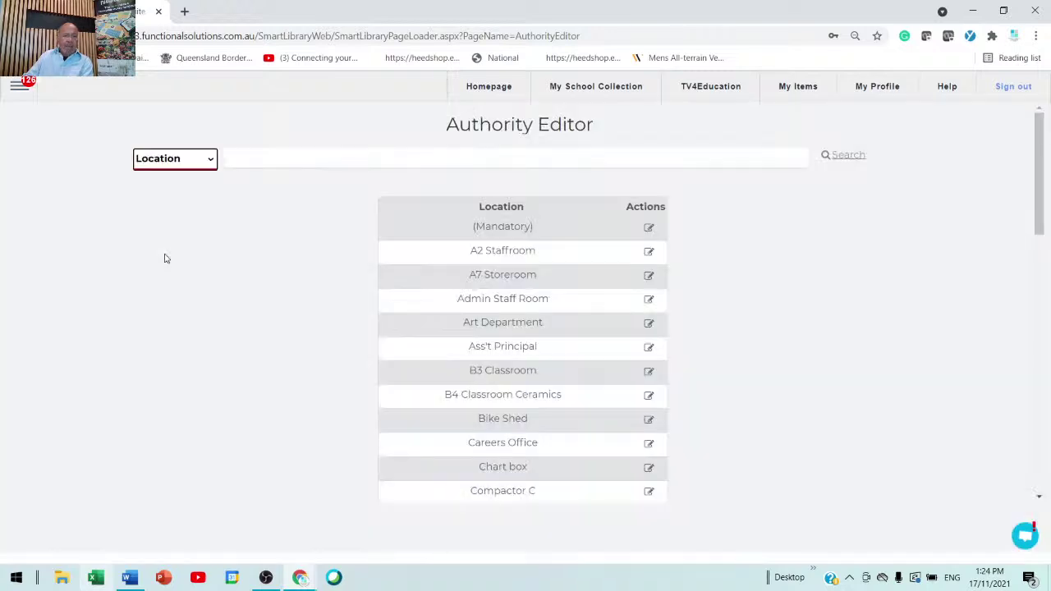
scroll(488, 333, "down", 4)
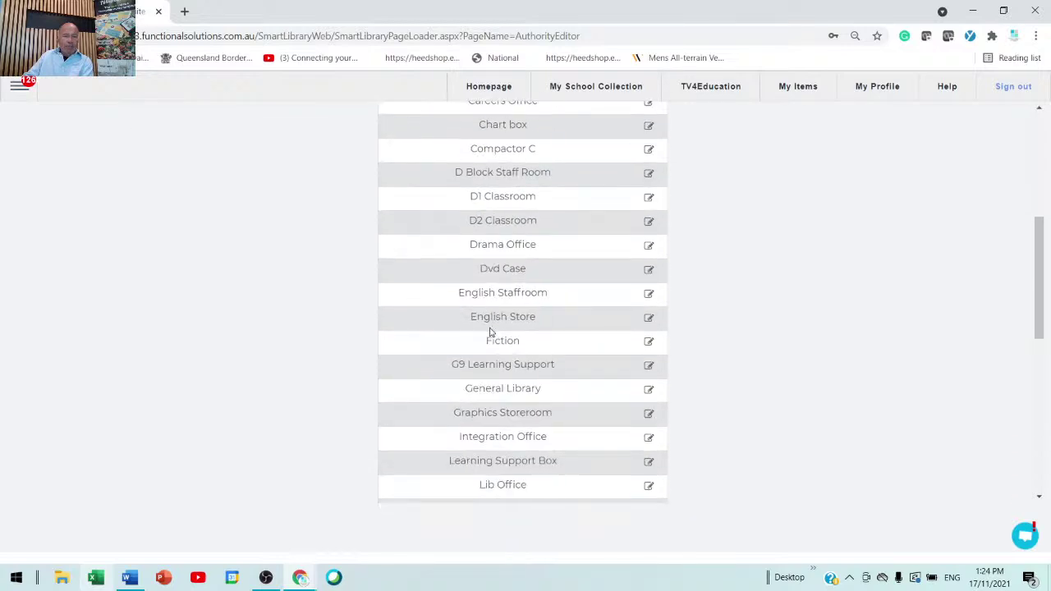
scroll(490, 332, "up", 4)
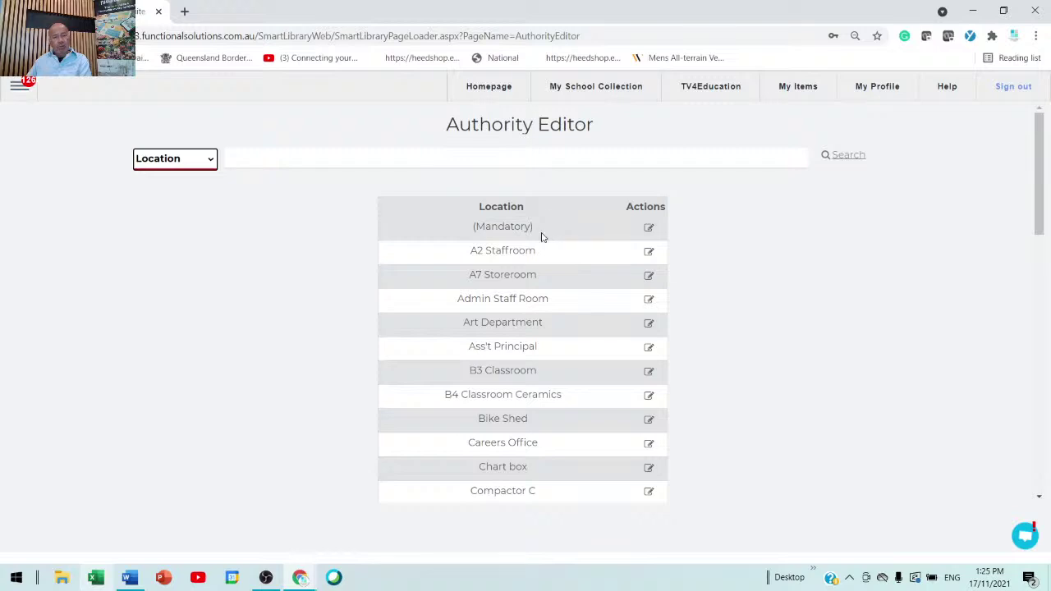
scroll(485, 454, "down", 2)
scroll(406, 387, "down", 1)
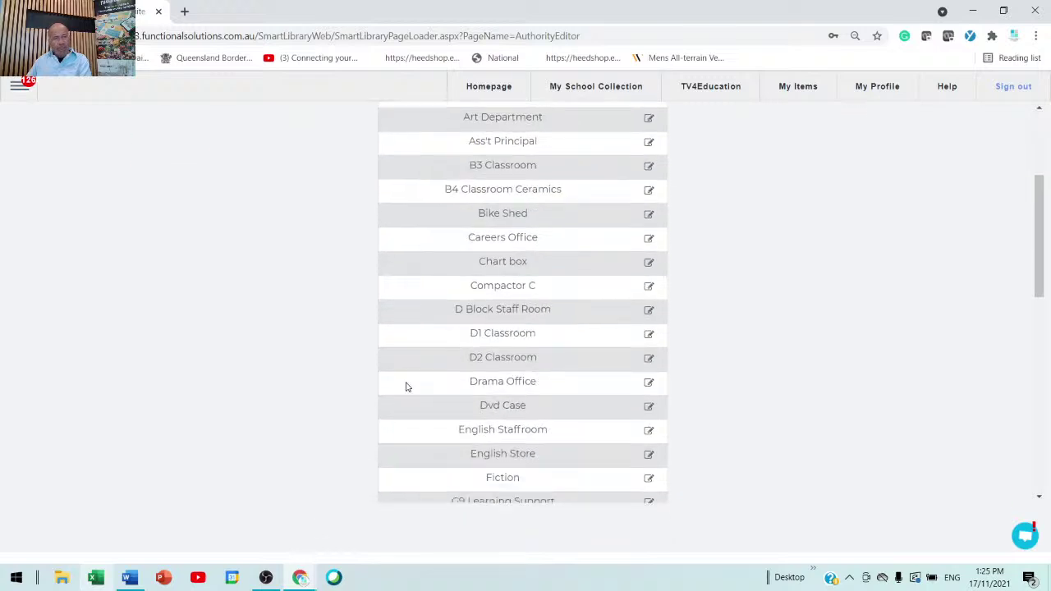
Switch the Authority Editor from the Location authority to the Media authority
scroll(406, 386, "up", 4)
left_click(205, 162)
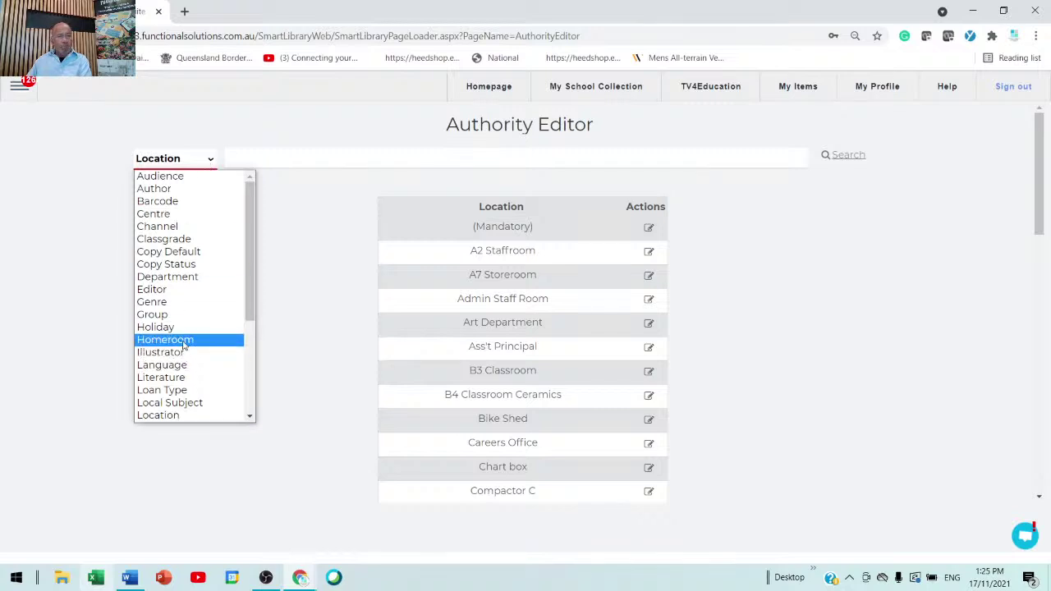
scroll(186, 317, "down", 3)
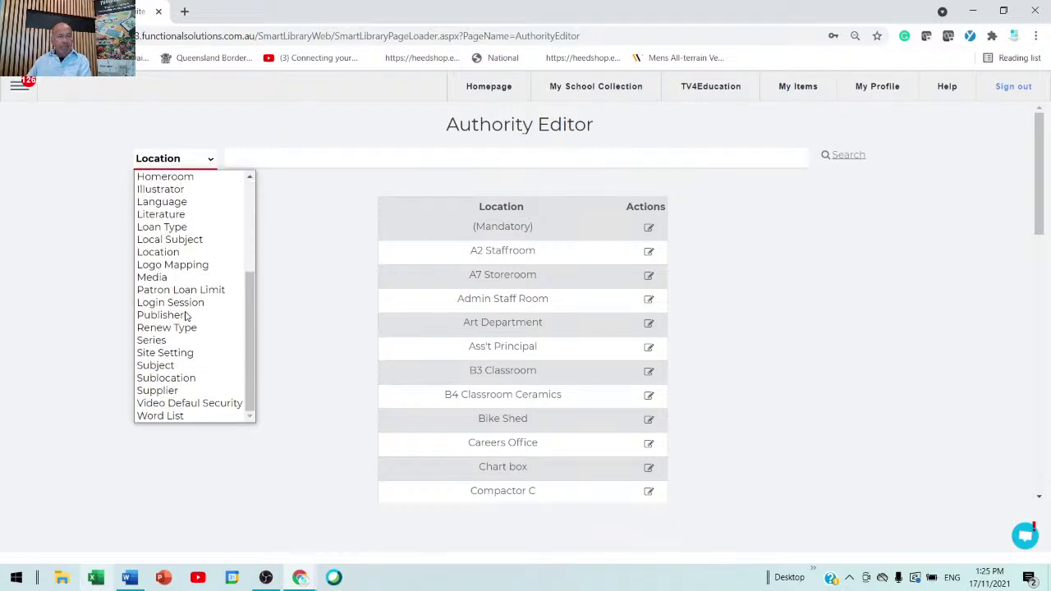
left_click(167, 277)
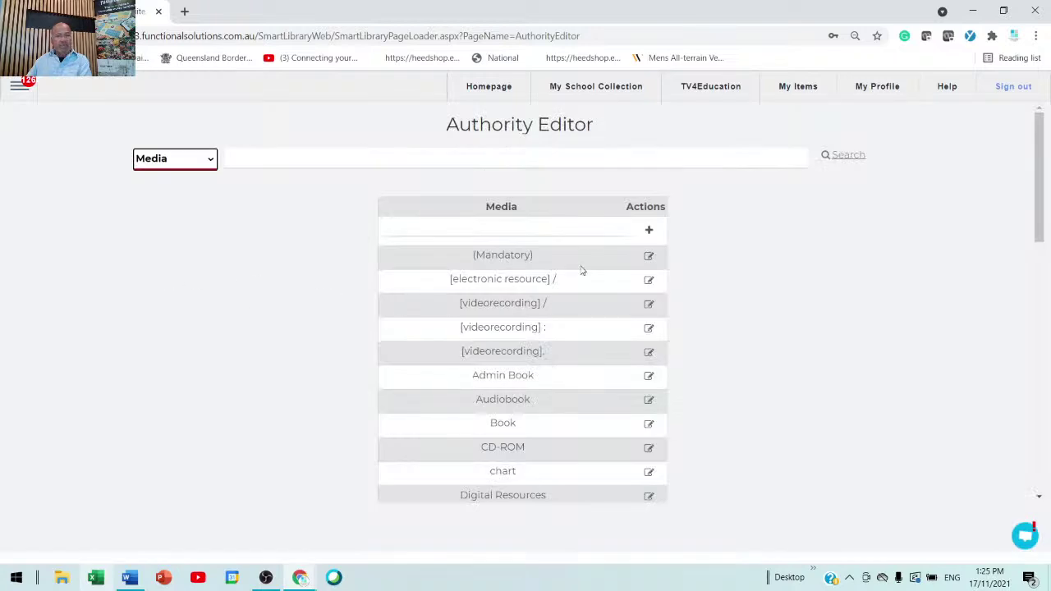
Activate the blank entry for a new media type, look through the whole list of media types and return to its beginning
left_click(555, 224)
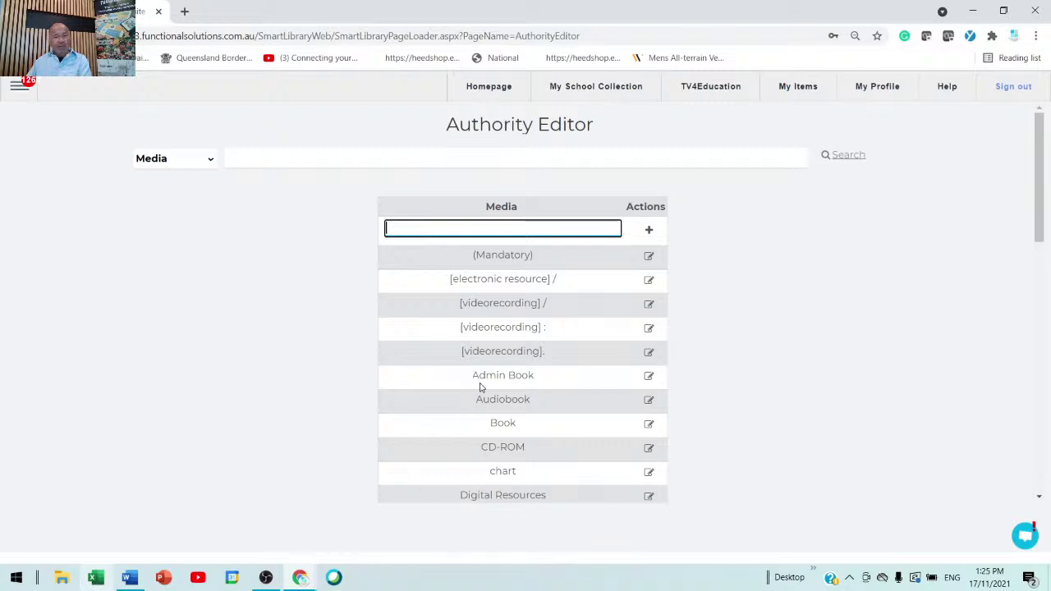
scroll(517, 441, "down", 1)
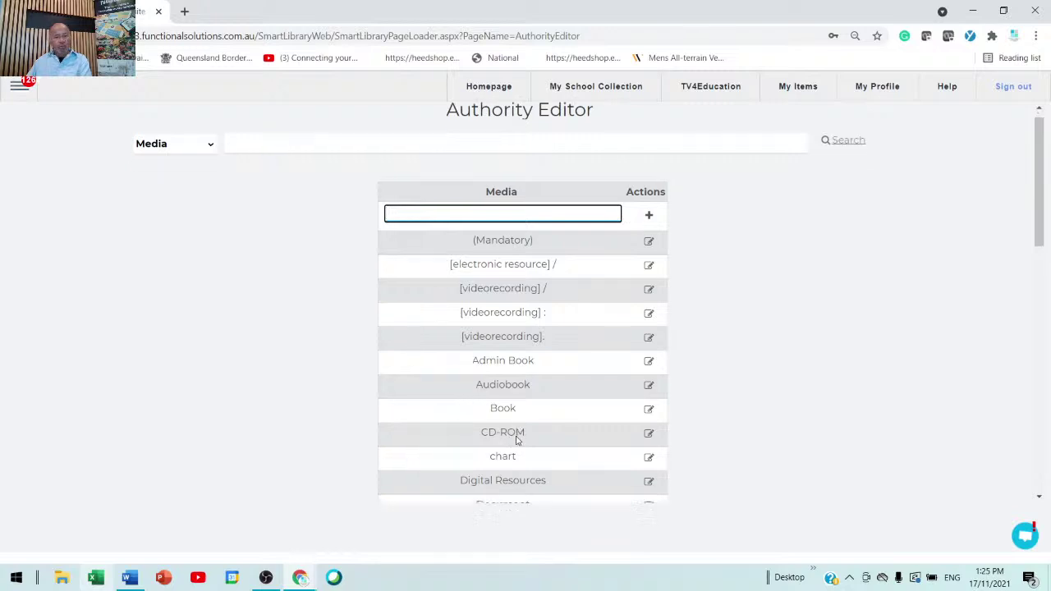
scroll(517, 441, "down", 3)
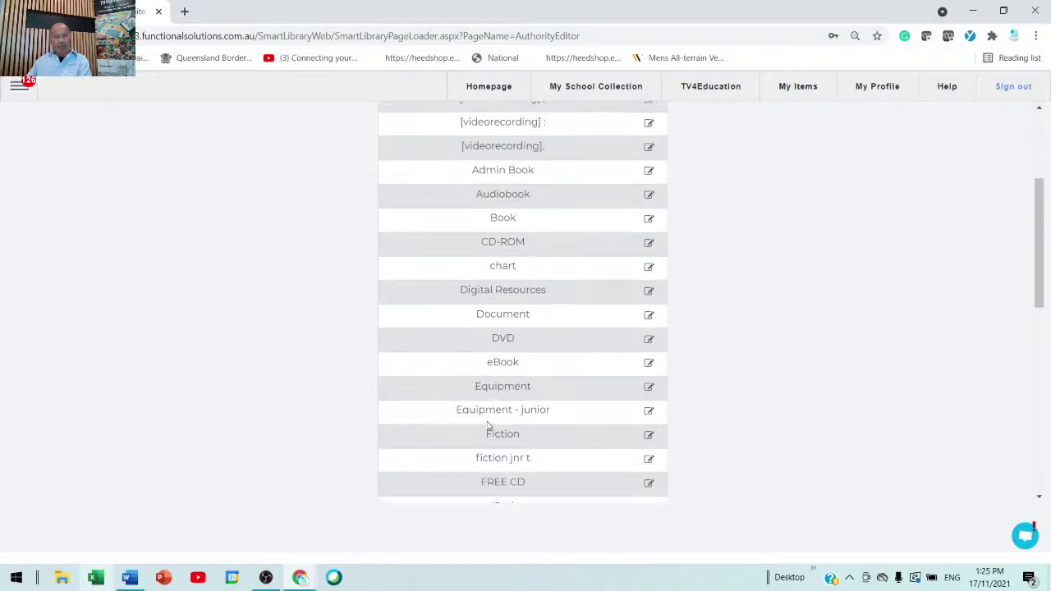
scroll(487, 426, "down", 3)
scroll(487, 426, "down", 5)
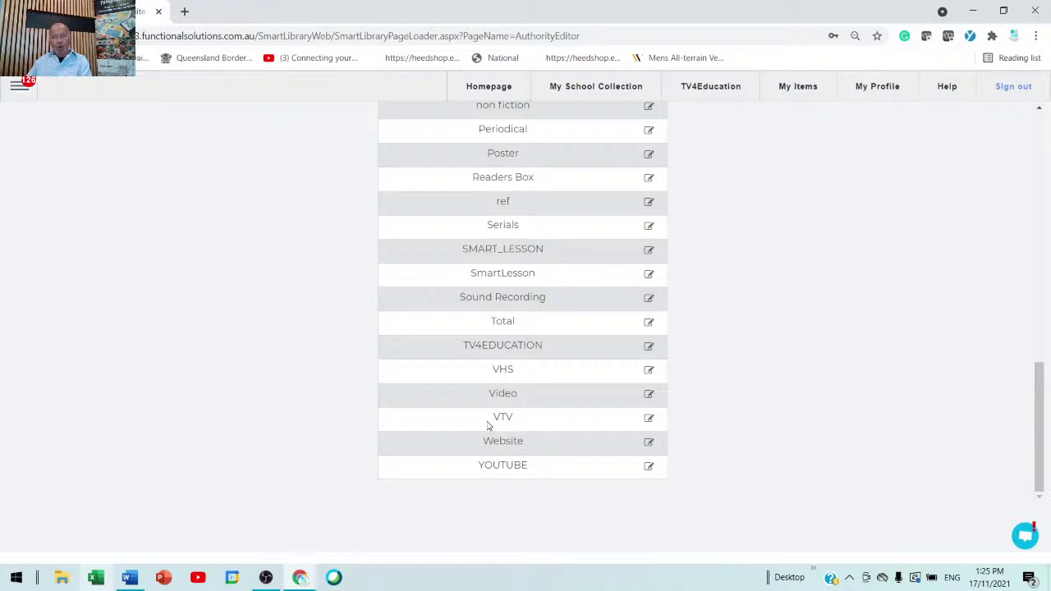
scroll(487, 426, "up", 6)
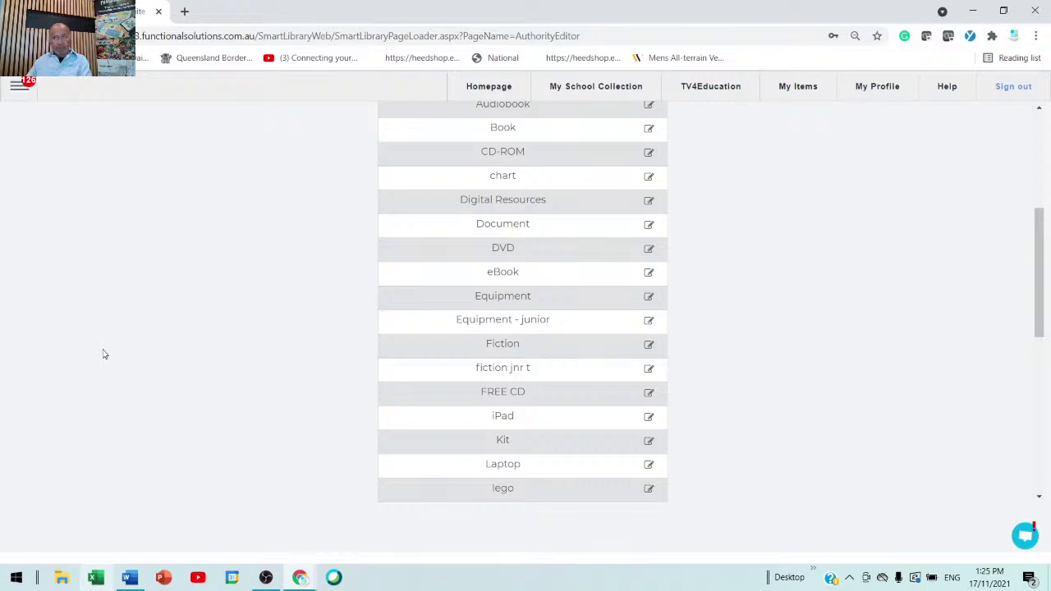
scroll(102, 353, "up", 4)
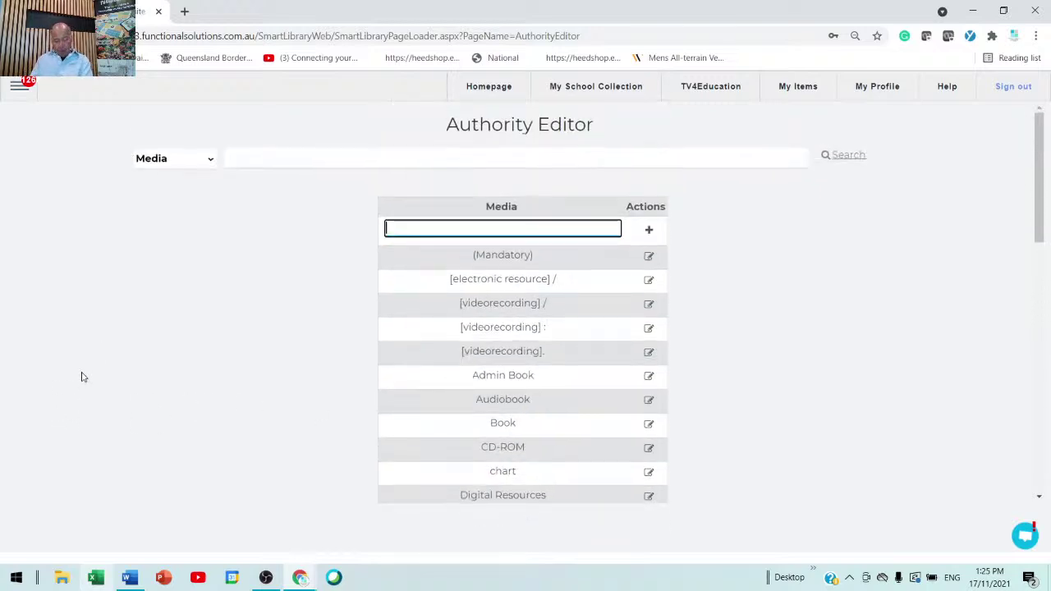